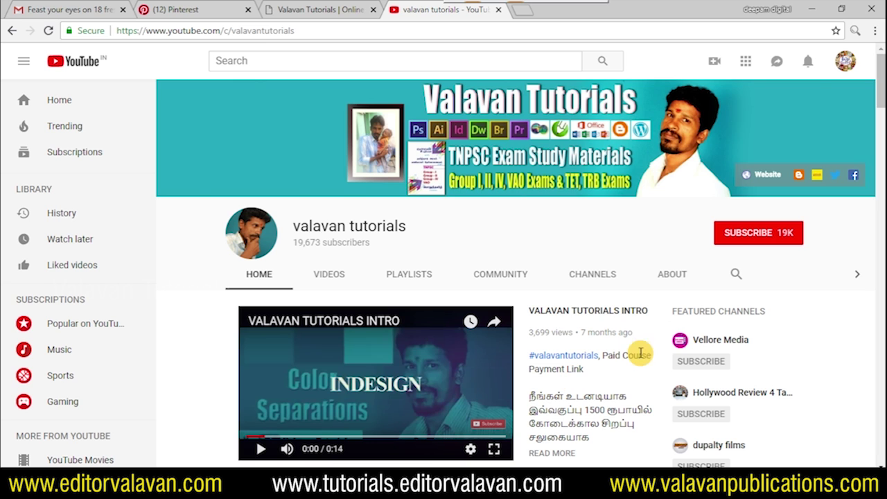
Subscribe to the YouTube channel whose tutorial page is open.
{"action": "left_click", "coordinate": [752, 234]}
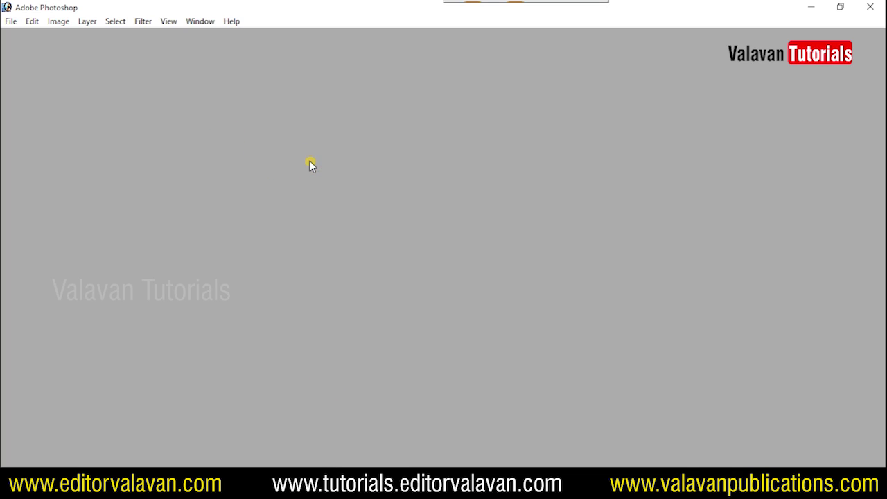
Open the click-here button image from the Desktop.
{"action": "double_click", "coordinate": [309, 161]}
{"action": "left_click", "coordinate": [111, 112]}
{"action": "key", "text": "Up"}
{"action": "key", "text": "Up"}
{"action": "key", "text": "Up"}
{"action": "key", "text": "Up"}
{"action": "key", "text": "Down"}
{"action": "key", "text": "Down"}
{"action": "key", "text": "Down"}
{"action": "key", "text": "Return"}
{"action": "key", "text": "f"}
Crop the image to the area above the VectorStock bar.
{"action": "left_click_drag", "start_coordinate": [277, 79], "coordinate": [689, 386]}
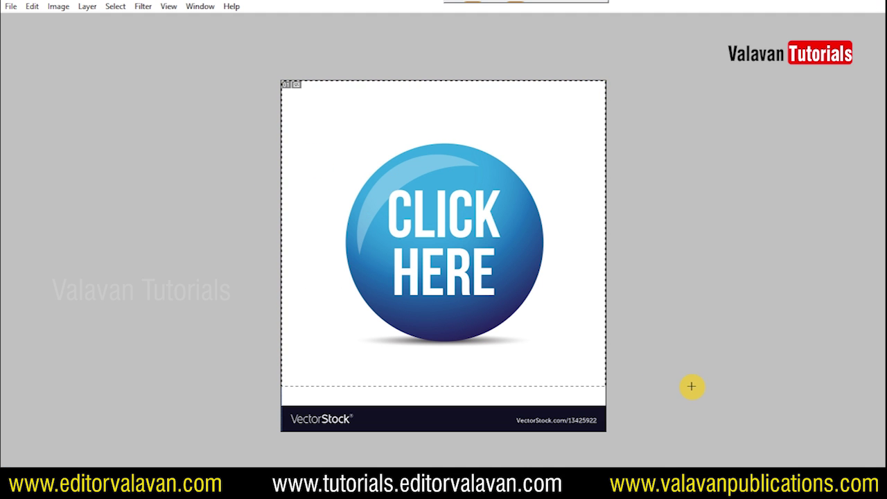
{"action": "key", "text": "alt+i"}
{"action": "key", "text": "p"}
{"action": "key", "text": "Tab"}
{"action": "key", "text": "Tab"}
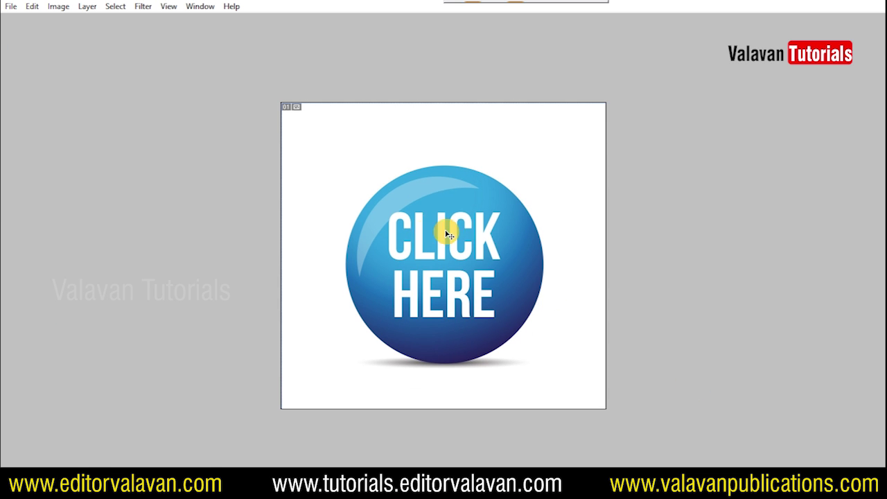
{"action": "key", "text": "Tab"}
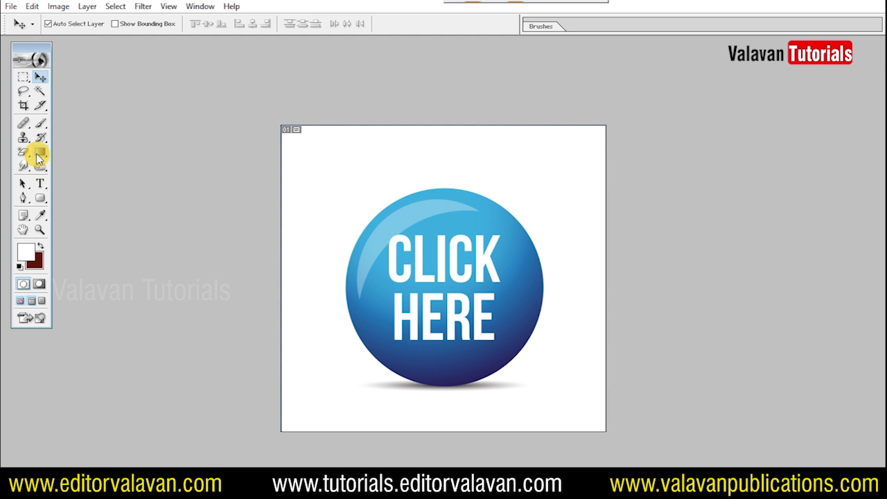
Erase the white background with the Magic Eraser and fit the image to the screen.
{"action": "left_click", "coordinate": [23, 152]}
{"action": "left_click", "coordinate": [330, 163]}
{"action": "key", "text": "v"}
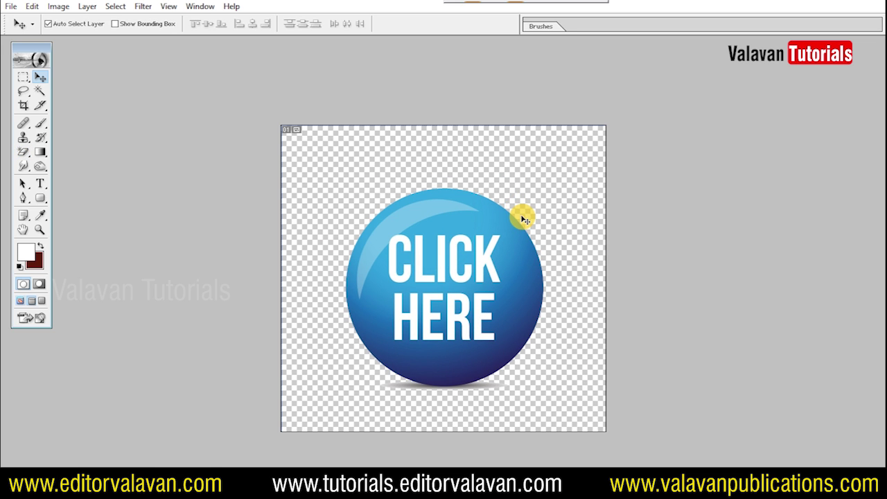
{"action": "key", "text": "z"}
{"action": "right_click", "coordinate": [451, 201]}
{"action": "left_click", "coordinate": [484, 209]}
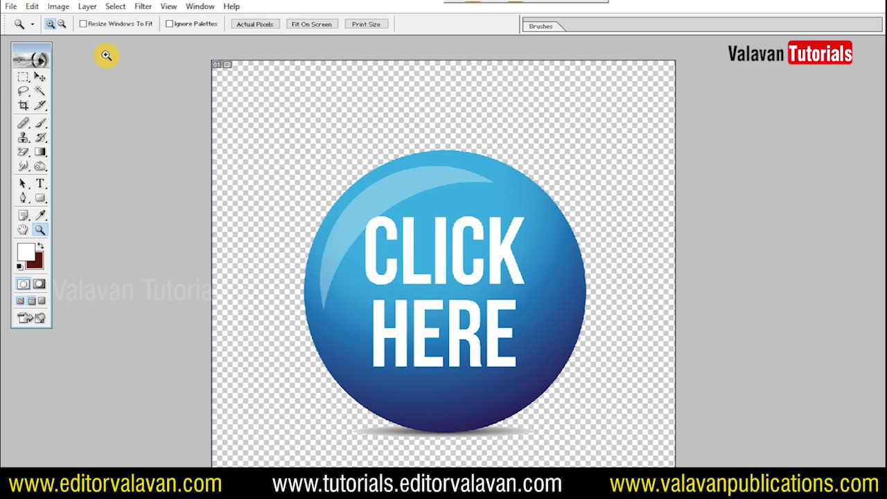
Check the Image menu without changes and zoom the view out.
{"action": "left_click", "coordinate": [58, 6]}
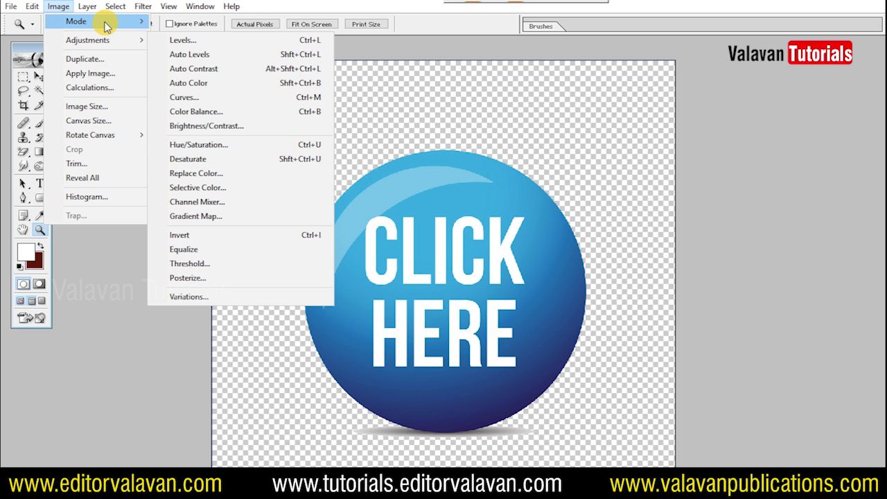
{"action": "left_click", "coordinate": [224, 79]}
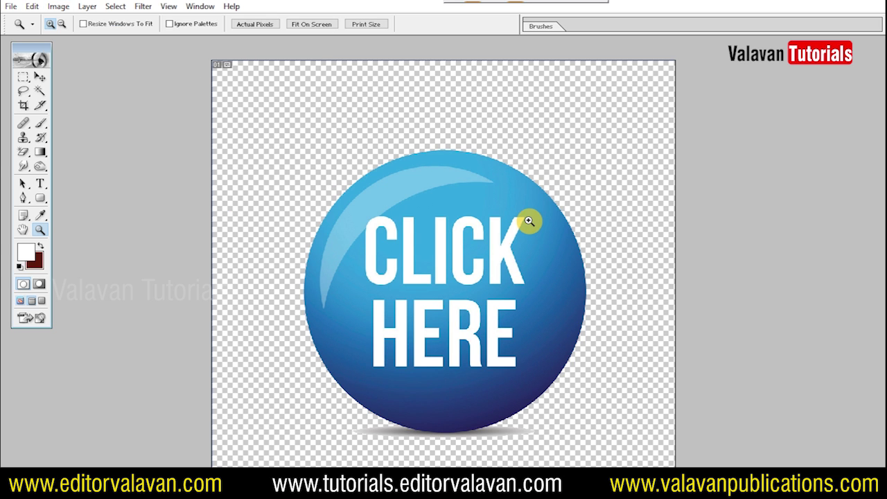
{"action": "key", "text": "ctrl+minus"}
{"action": "key", "text": "v"}
{"action": "key", "text": "ctrl+minus"}
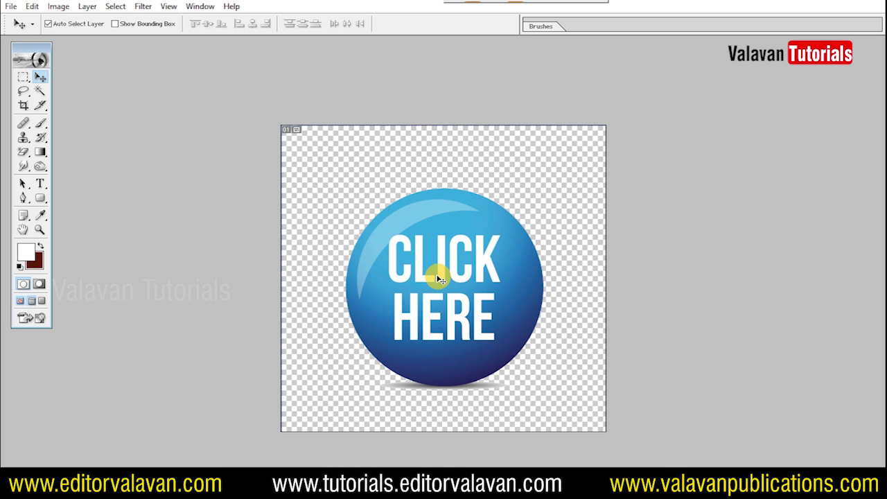
Try Save As, find PNG isn't offered in the format list, and cancel.
{"action": "left_click", "coordinate": [11, 6]}
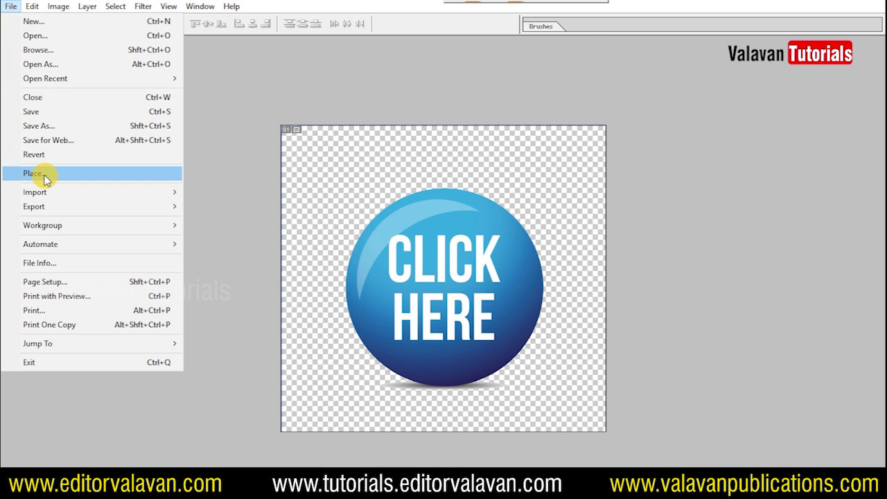
{"action": "left_click", "coordinate": [56, 126]}
{"action": "left_click", "coordinate": [267, 311]}
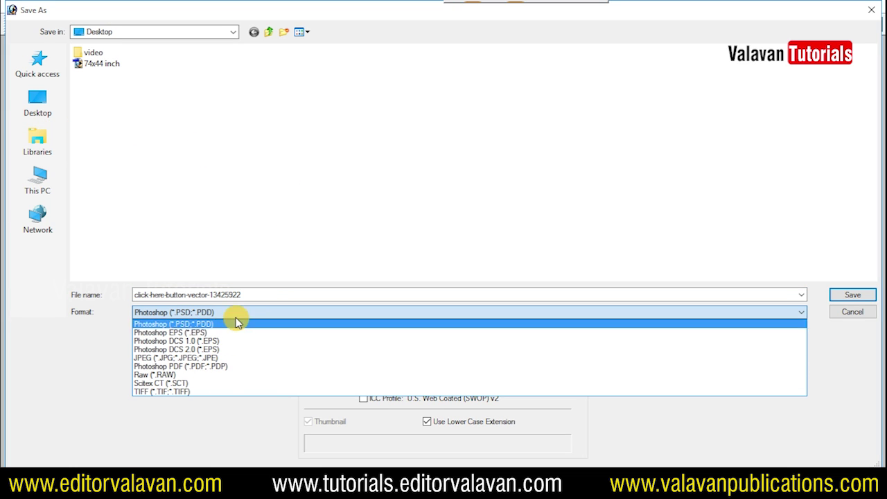
{"action": "left_click", "coordinate": [222, 413]}
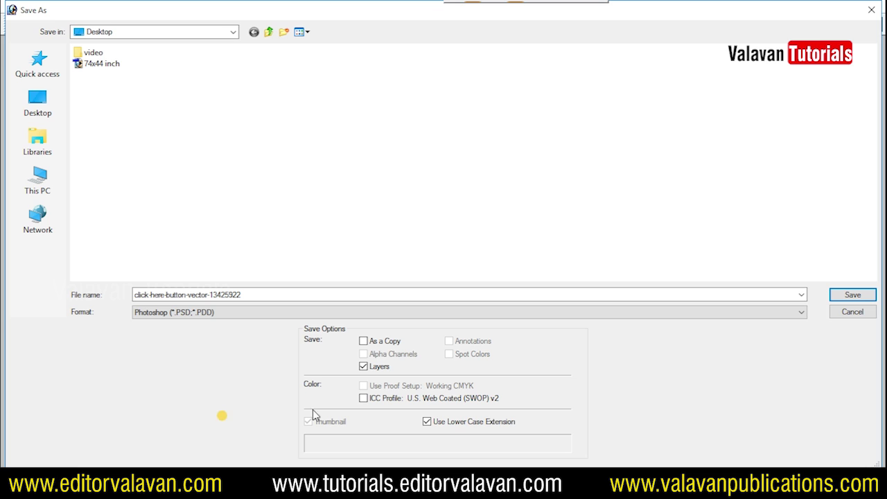
{"action": "left_click", "coordinate": [866, 315]}
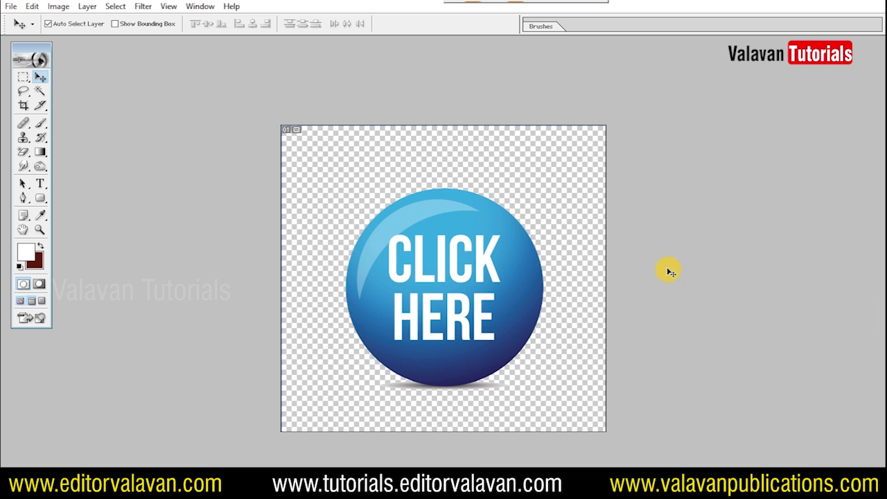
Convert the image to RGB Color and nudge the button slightly up.
{"action": "left_click", "coordinate": [58, 6]}
{"action": "mouse_move", "coordinate": [76, 21]}
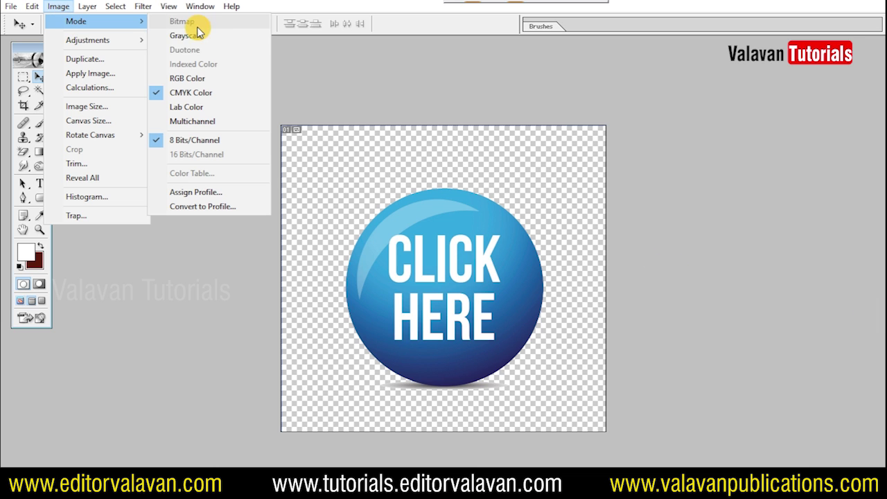
{"action": "left_click", "coordinate": [219, 78]}
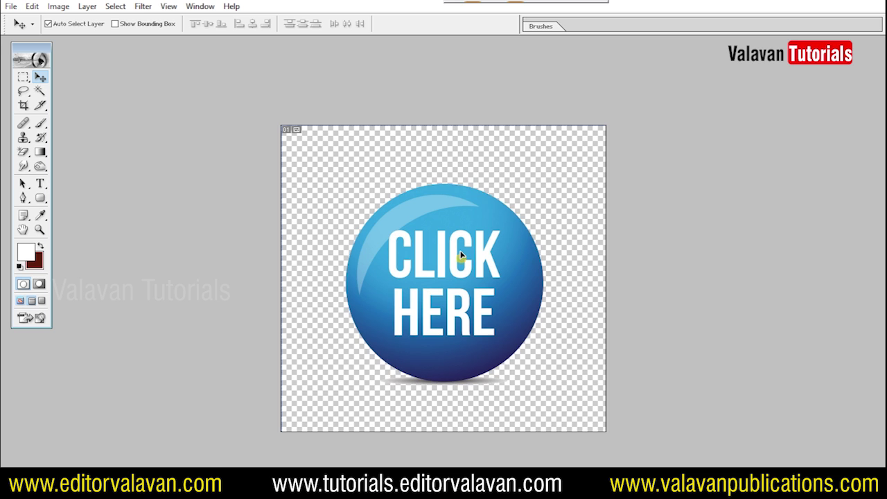
{"action": "left_click_drag", "start_coordinate": [459, 250], "coordinate": [461, 245]}
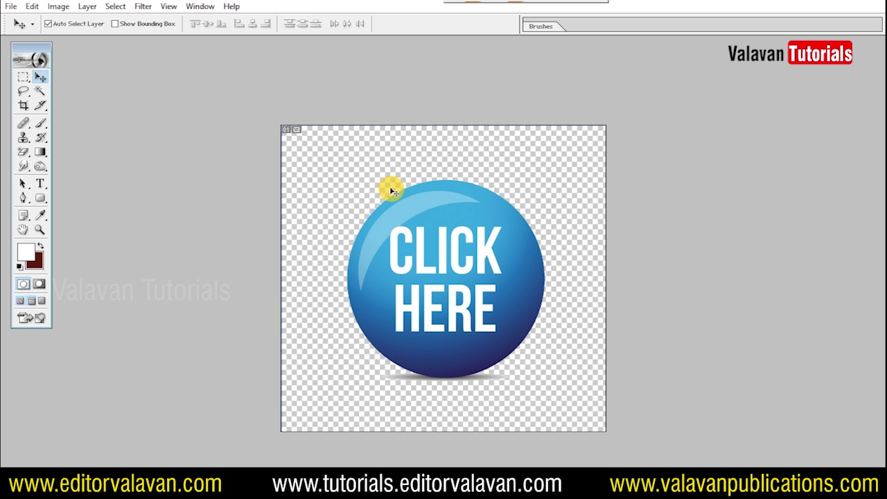
Save a PNG copy named 'button' to the Desktop.
{"action": "left_click", "coordinate": [11, 7]}
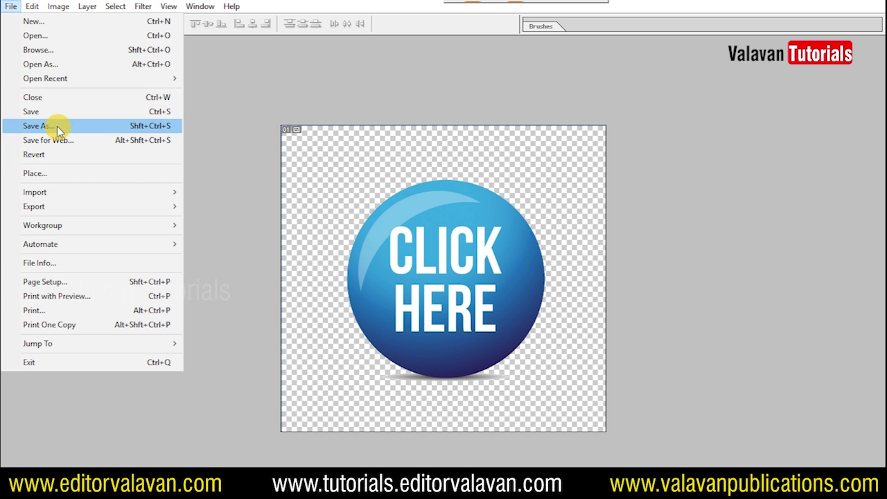
{"action": "left_click", "coordinate": [57, 127]}
{"action": "left_click", "coordinate": [237, 313]}
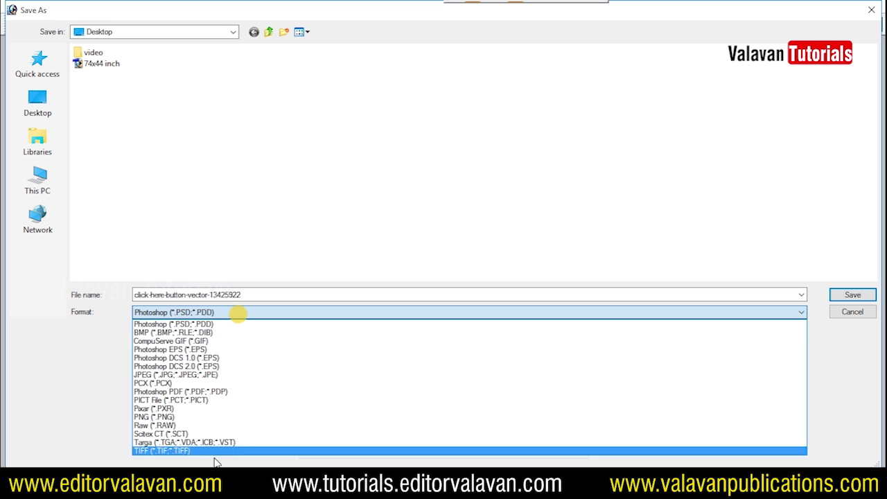
{"action": "left_click", "coordinate": [182, 416]}
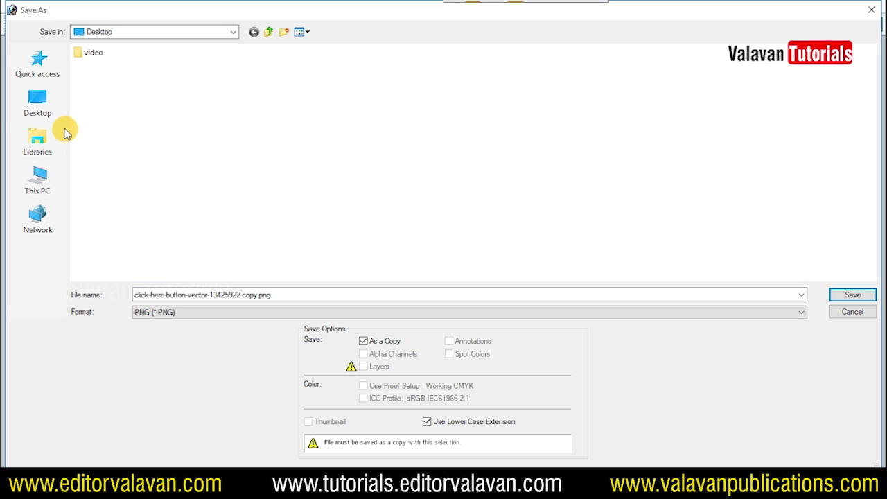
{"action": "left_click", "coordinate": [42, 107]}
{"action": "left_click", "coordinate": [252, 293]}
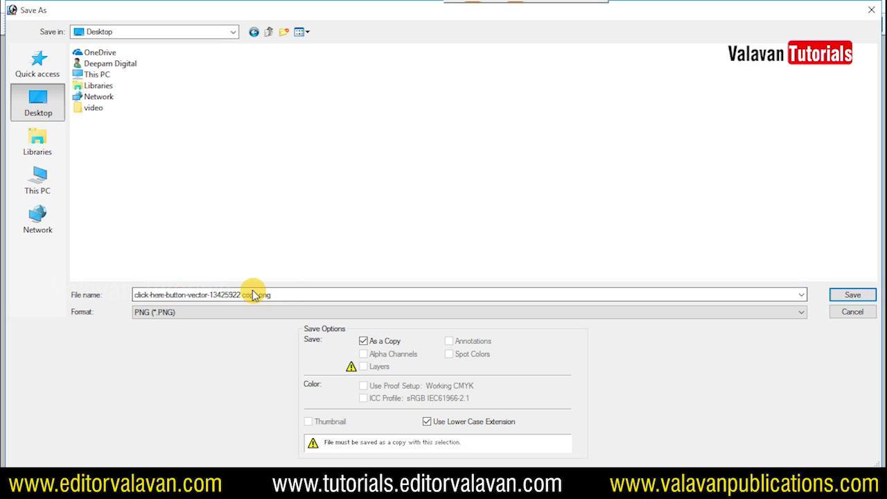
{"action": "key", "text": "ctrl+a"}
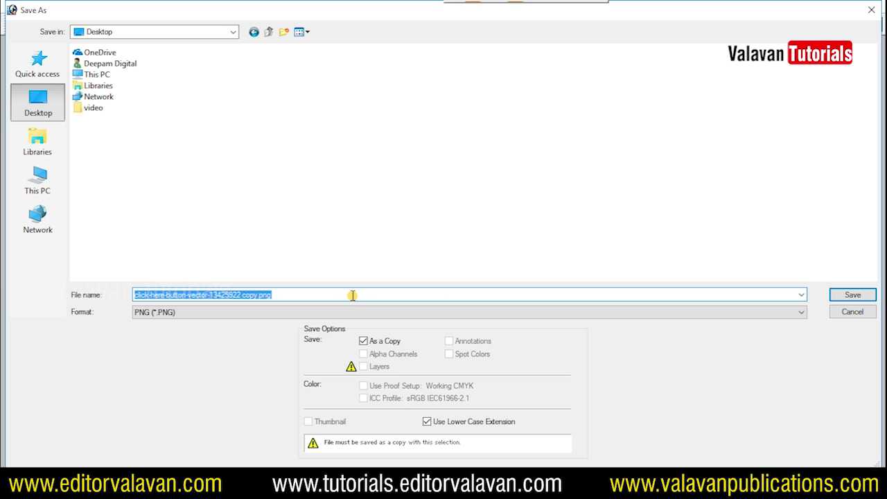
{"action": "type", "text": "button"}
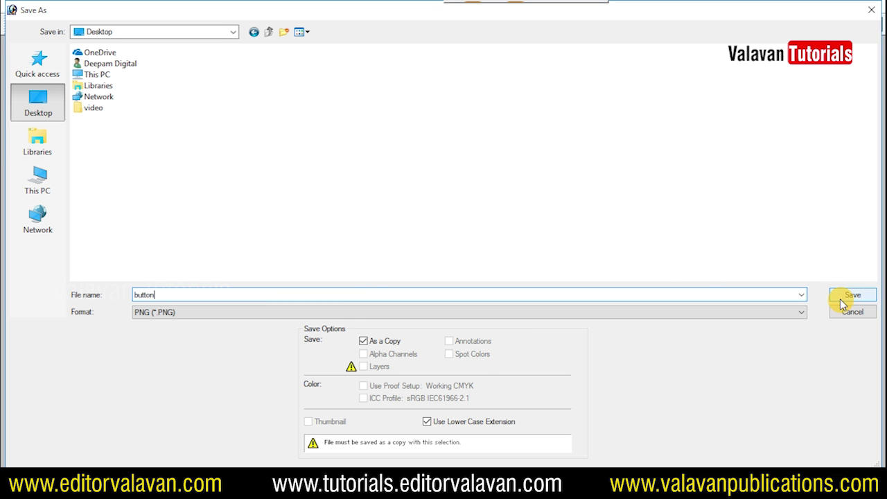
{"action": "left_click", "coordinate": [843, 296]}
{"action": "left_click", "coordinate": [477, 244]}
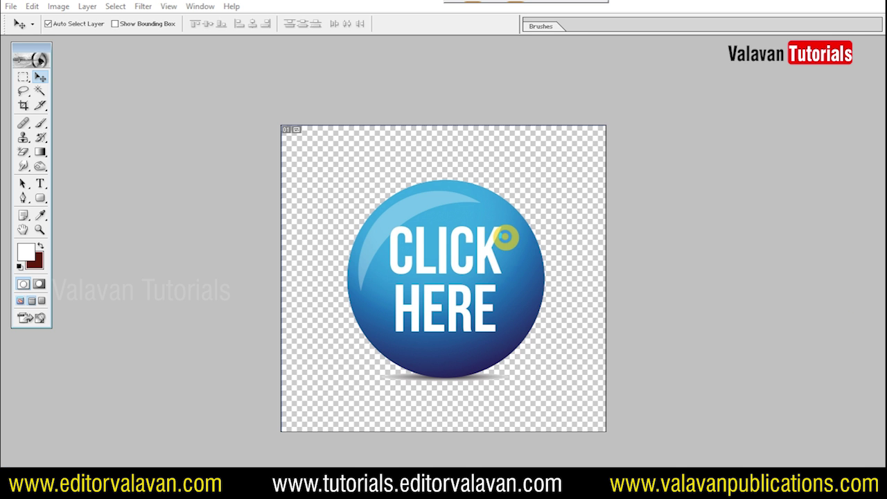
Close the original without saving and select button in the Open window.
{"action": "key", "text": "ctrl+w"}
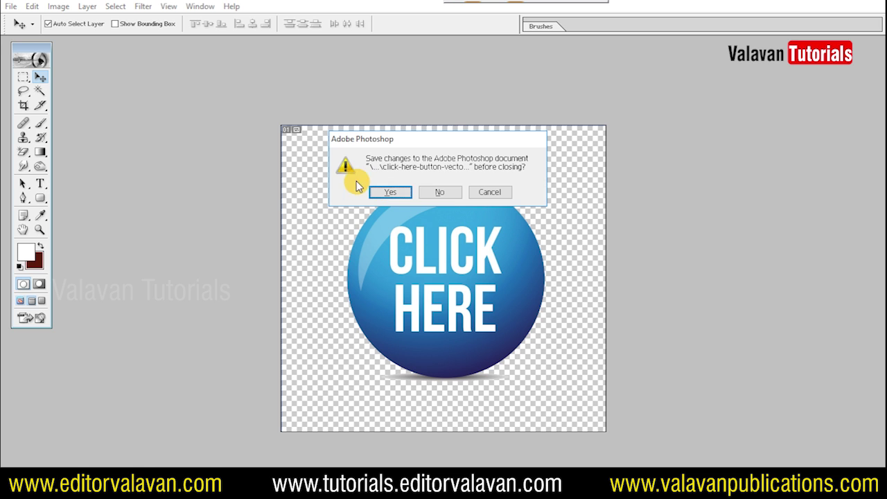
{"action": "left_click", "coordinate": [439, 192]}
{"action": "key", "text": "ctrl+o"}
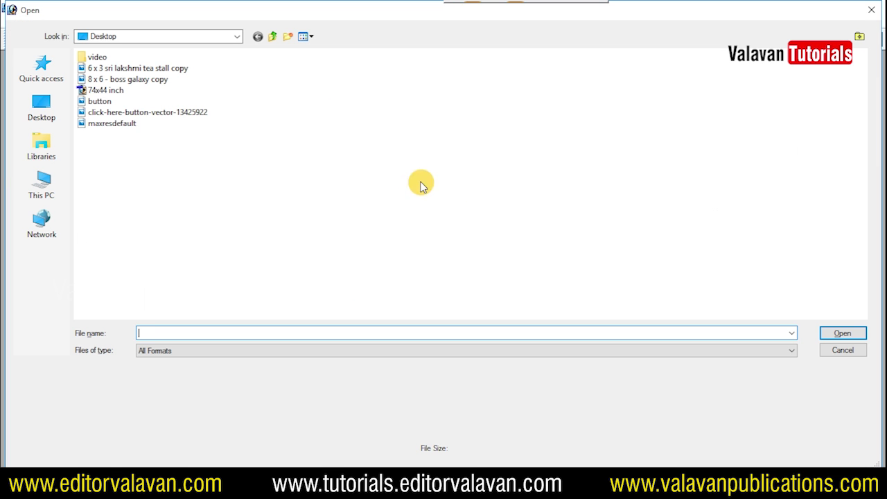
{"action": "left_click", "coordinate": [99, 102]}
Reopen button.png from the Desktop in full-screen view.
{"action": "left_click", "coordinate": [842, 333]}
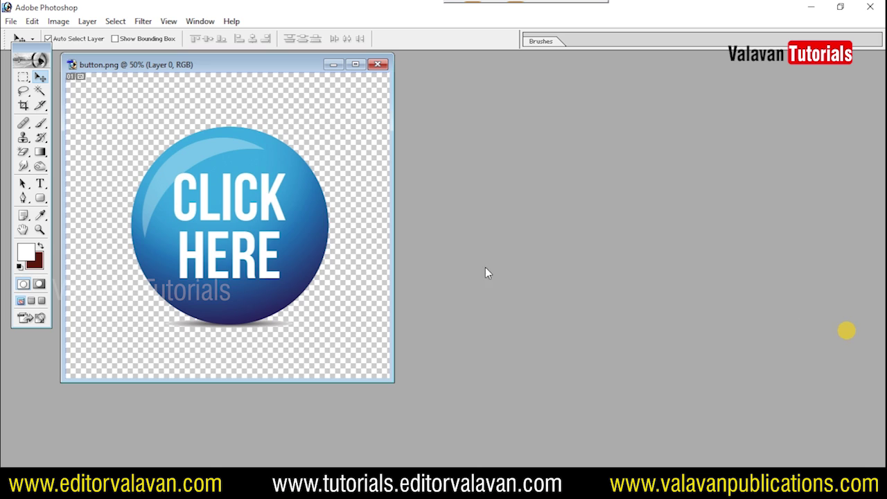
{"action": "key", "text": "ctrl+w"}
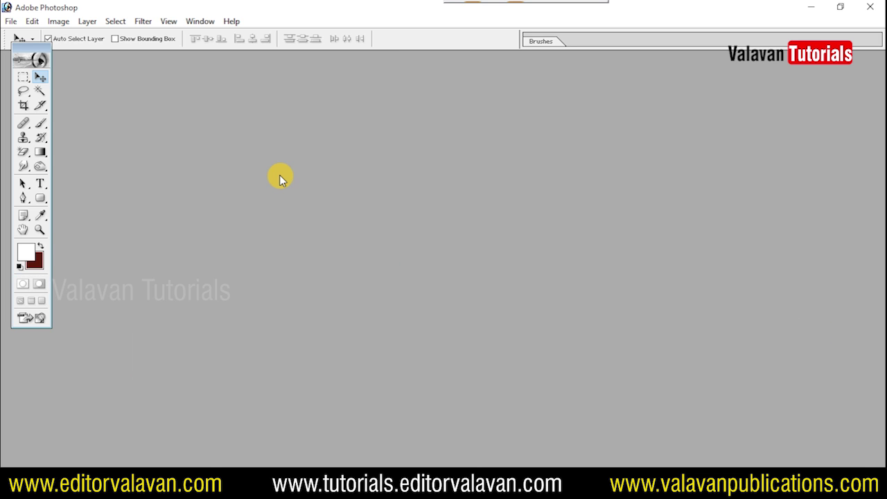
{"action": "key", "text": "ctrl+o"}
{"action": "double_click", "coordinate": [99, 102]}
{"action": "key", "text": "f"}
Add a white-filled Layer 1 beneath the button layer.
{"action": "key", "text": "ctrl+shift+n"}
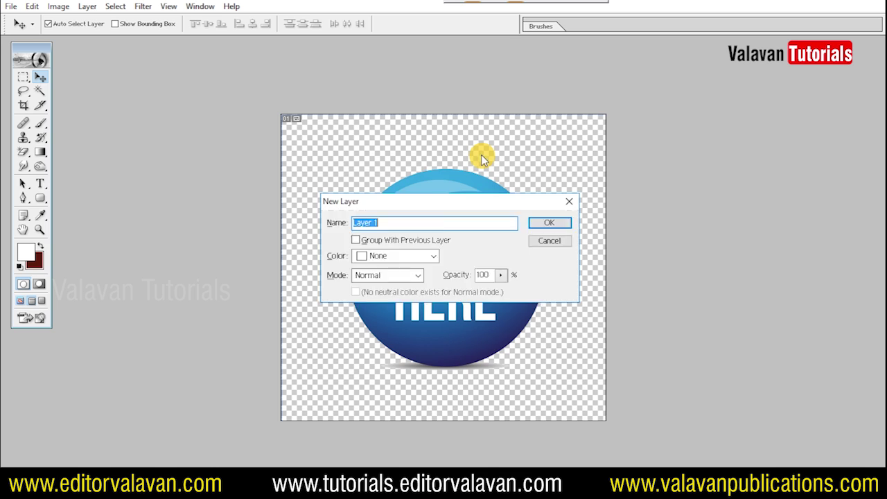
{"action": "key", "text": "Return"}
{"action": "key", "text": "alt+BackSpace"}
{"action": "key", "text": "ctrl+bracketleft"}
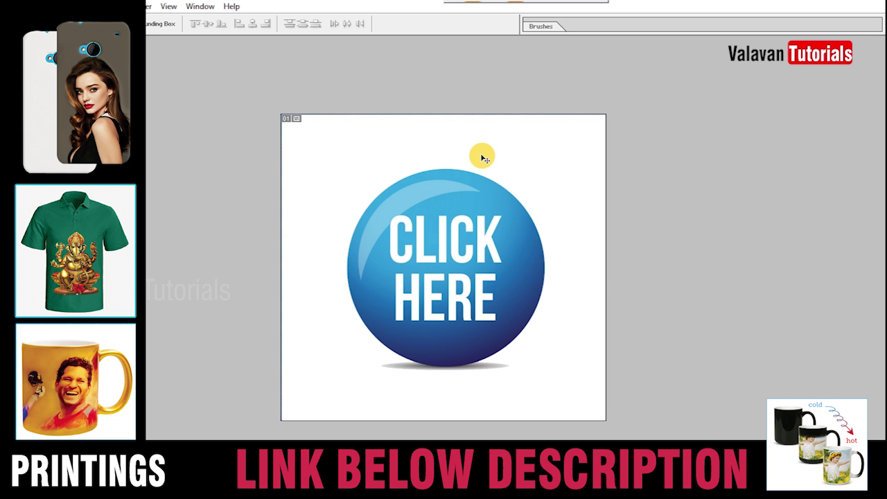
{"action": "left_click_drag", "start_coordinate": [482, 158], "coordinate": [524, 129]}
{"action": "key", "text": "ctrl+z"}
{"action": "left_click_drag", "start_coordinate": [490, 252], "coordinate": [507, 239]}
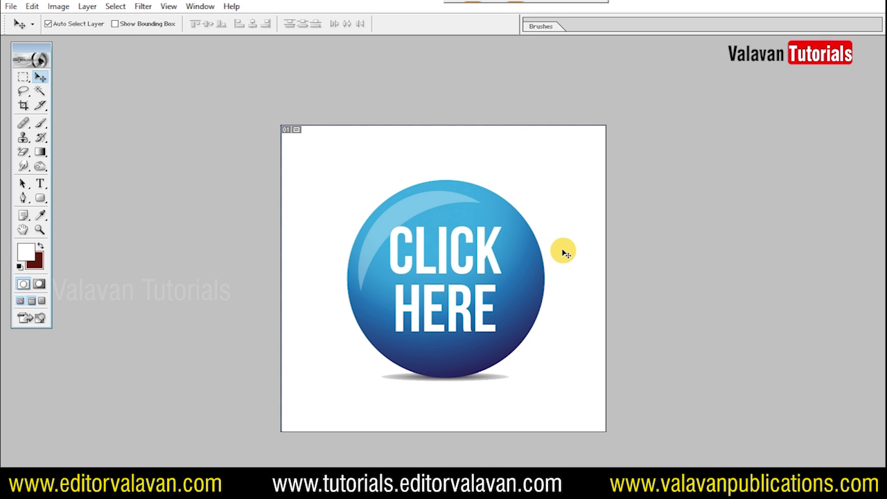
{"action": "key", "text": "F7"}
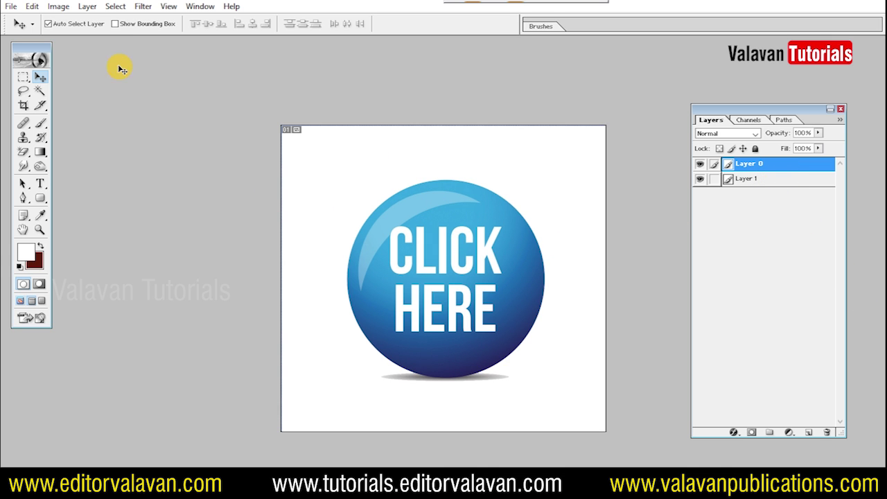
Save a PNG copy named 'button 1'.
{"action": "left_click", "coordinate": [10, 7]}
{"action": "left_click", "coordinate": [41, 122]}
{"action": "key", "text": "End"}
{"action": "left_click", "coordinate": [261, 311]}
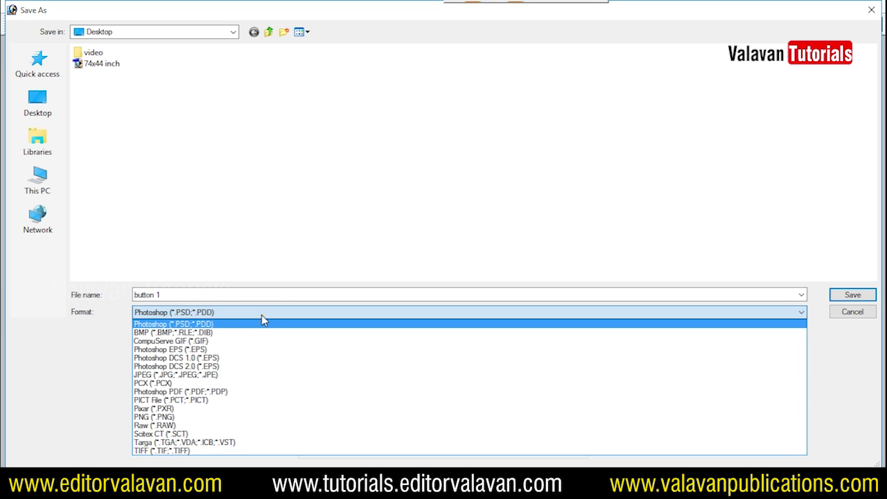
{"action": "left_click", "coordinate": [189, 422]}
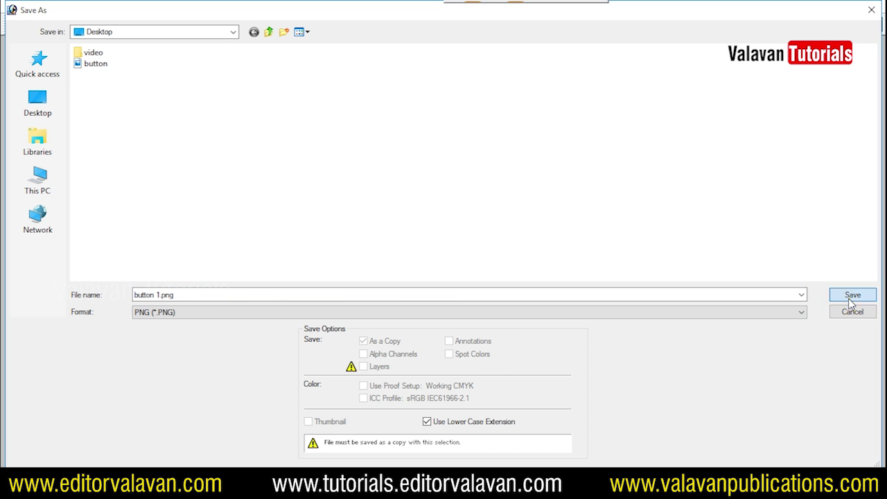
{"action": "left_click", "coordinate": [851, 294]}
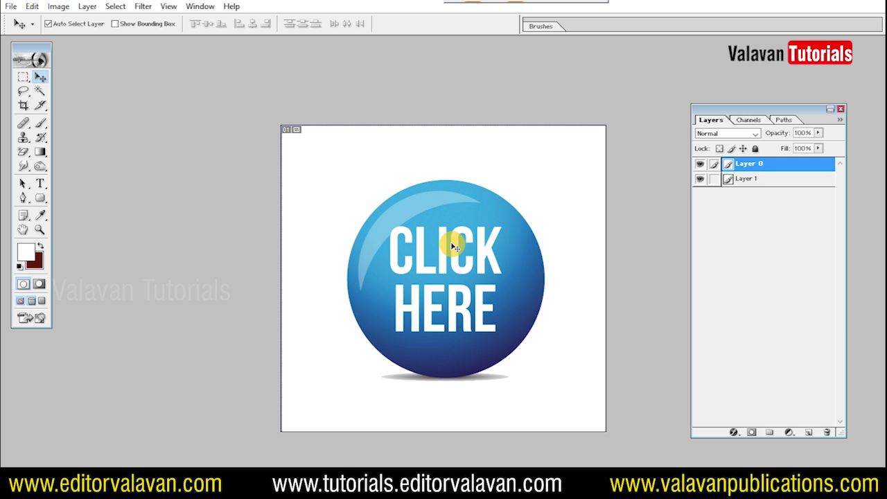
Close the document, inspect button 1.png, close it, and return to the Open window.
{"action": "key", "text": "ctrl+w"}
{"action": "left_click", "coordinate": [442, 193]}
{"action": "key", "text": "ctrl+o"}
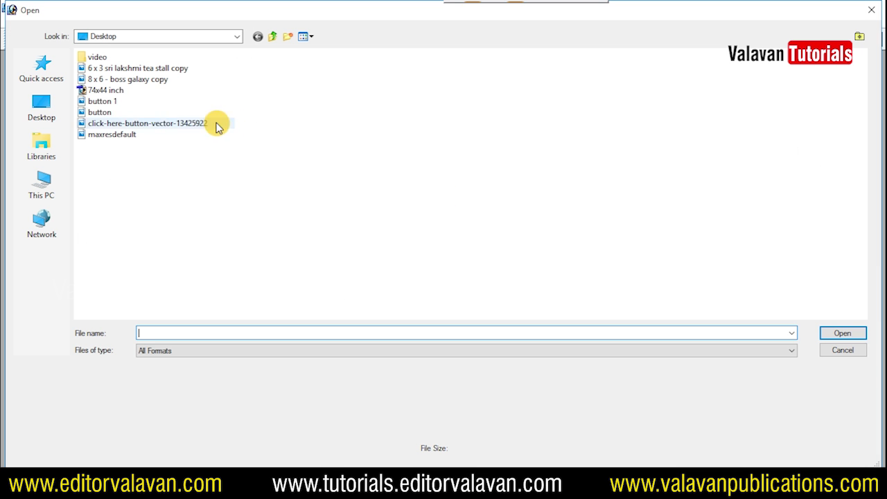
{"action": "left_click", "coordinate": [107, 101]}
{"action": "key", "text": "Return"}
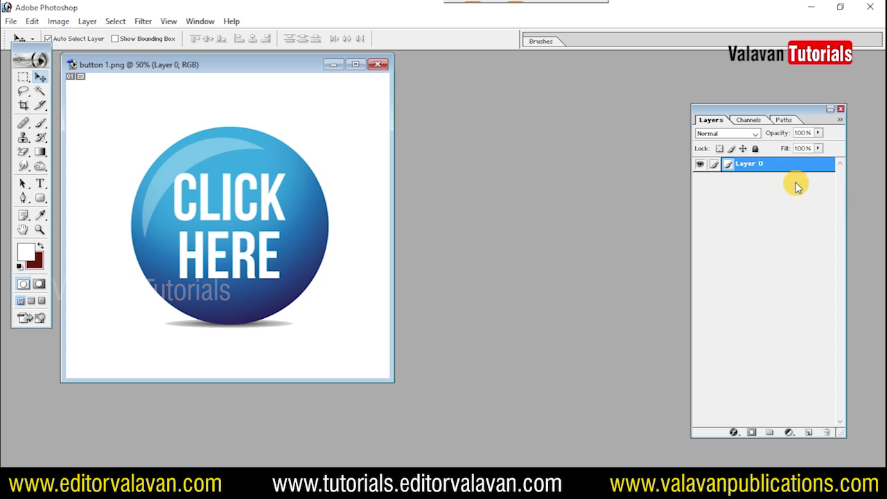
{"action": "key", "text": "ctrl+w"}
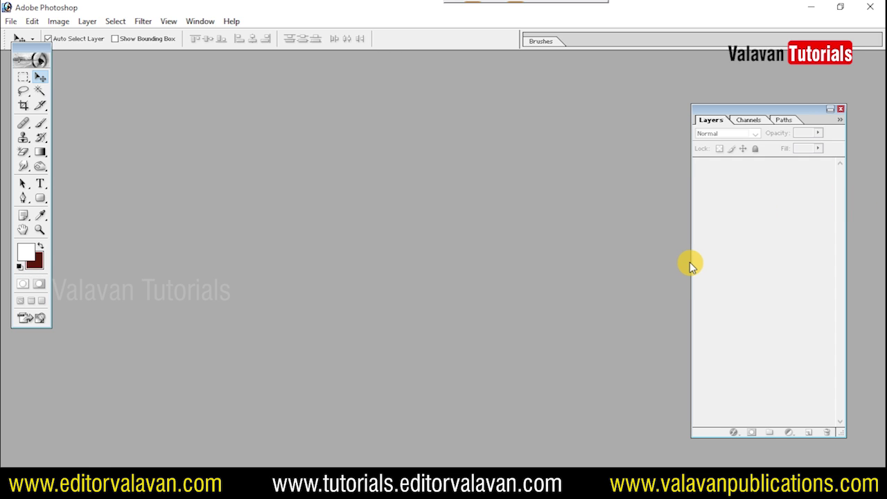
{"action": "key", "text": "ctrl+o"}
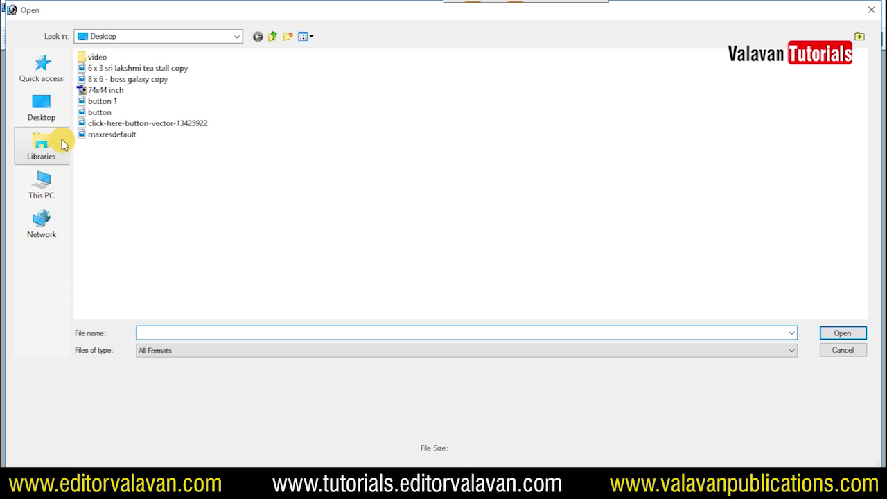
Preview the Desktop files, then open 54382 from the Downloads folder.
{"action": "left_click", "coordinate": [99, 112]}
{"action": "left_click", "coordinate": [101, 123]}
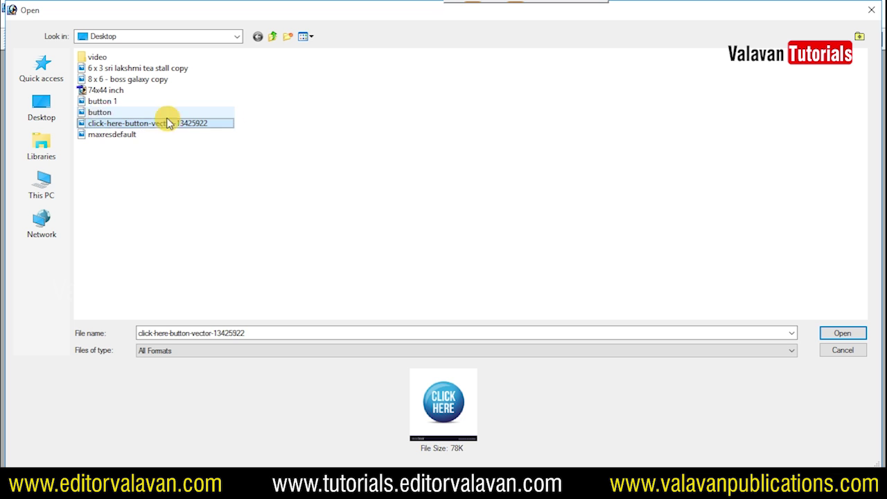
{"action": "key", "text": "Up"}
{"action": "key", "text": "Up"}
{"action": "key", "text": "Up"}
{"action": "key", "text": "Up"}
{"action": "key", "text": "Up"}
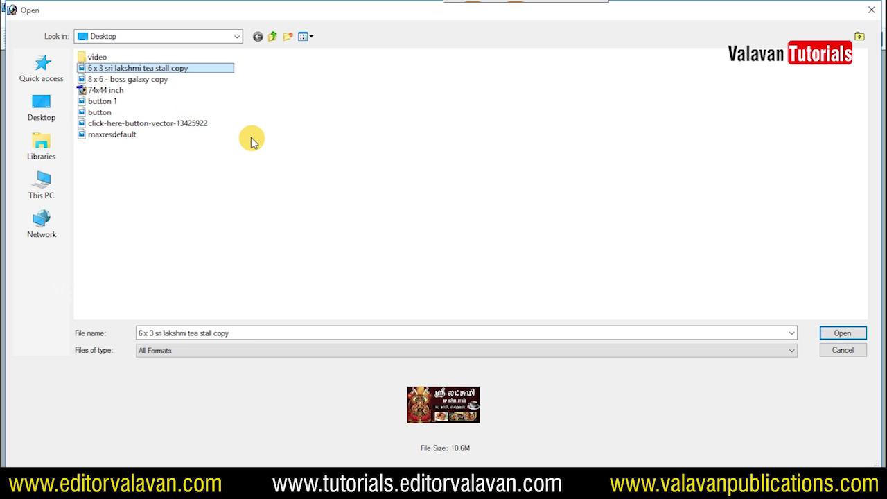
{"action": "left_click", "coordinate": [40, 104]}
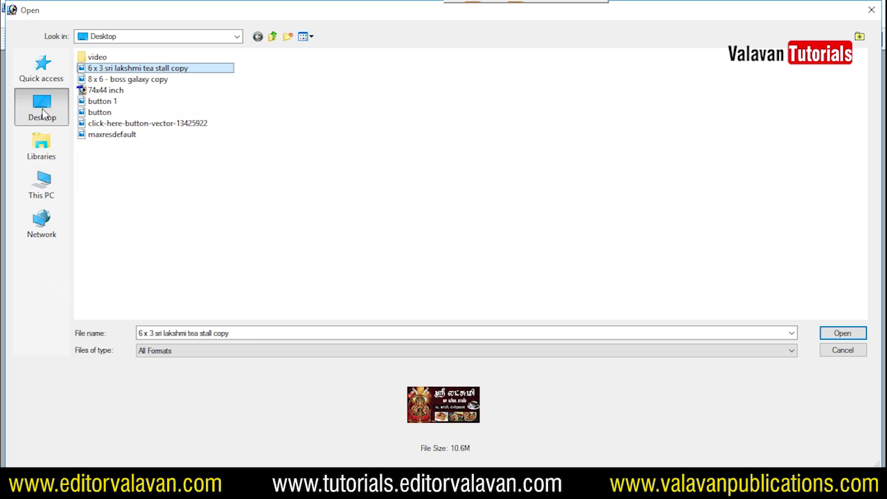
{"action": "left_click", "coordinate": [40, 180]}
{"action": "double_click", "coordinate": [431, 88]}
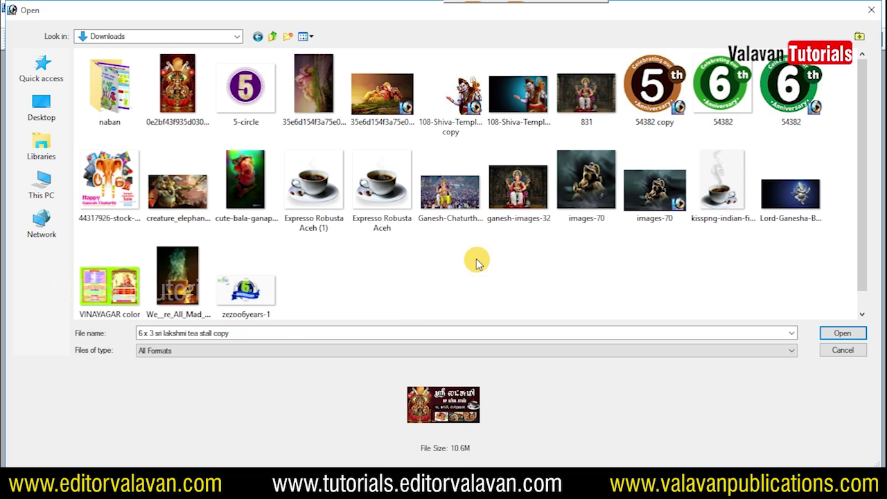
{"action": "double_click", "coordinate": [720, 90]}
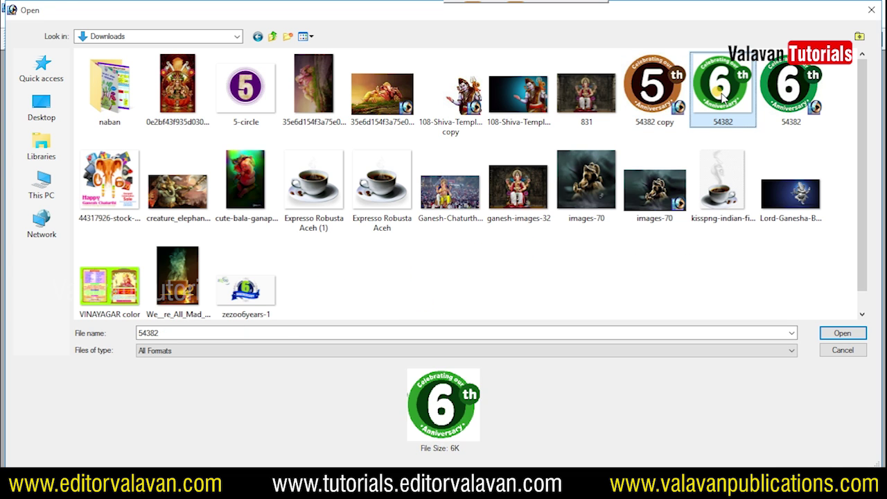
Convert the badge image to RGB Color.
{"action": "key", "text": "alt+i"}
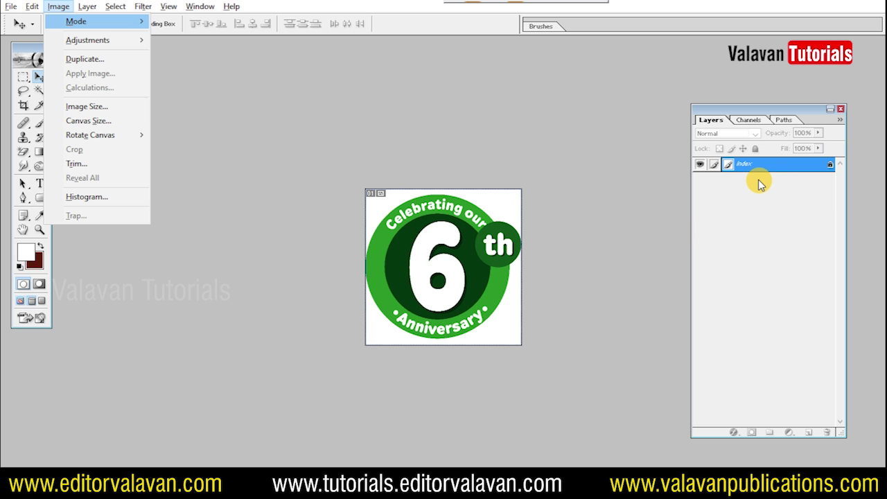
{"action": "key", "text": "Down"}
{"action": "key", "text": "Down"}
{"action": "key", "text": "Escape"}
{"action": "key", "text": "alt+i"}
{"action": "key", "text": "Right"}
{"action": "key", "text": "Down"}
{"action": "key", "text": "Down"}
{"action": "key", "text": "Down"}
{"action": "key", "text": "Return"}
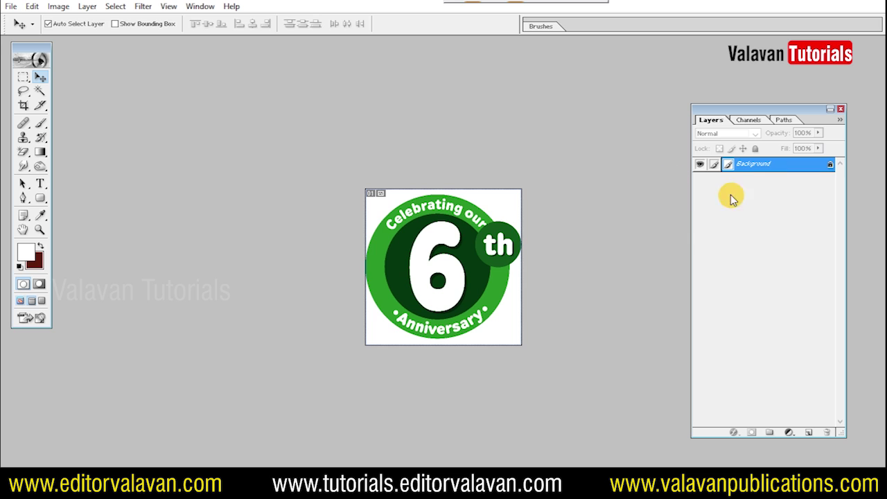
Erase the badge's white background, including the bottom, with the Magic Eraser.
{"action": "key", "text": "e"}
{"action": "left_click", "coordinate": [502, 206]}
{"action": "left_click", "coordinate": [506, 319]}
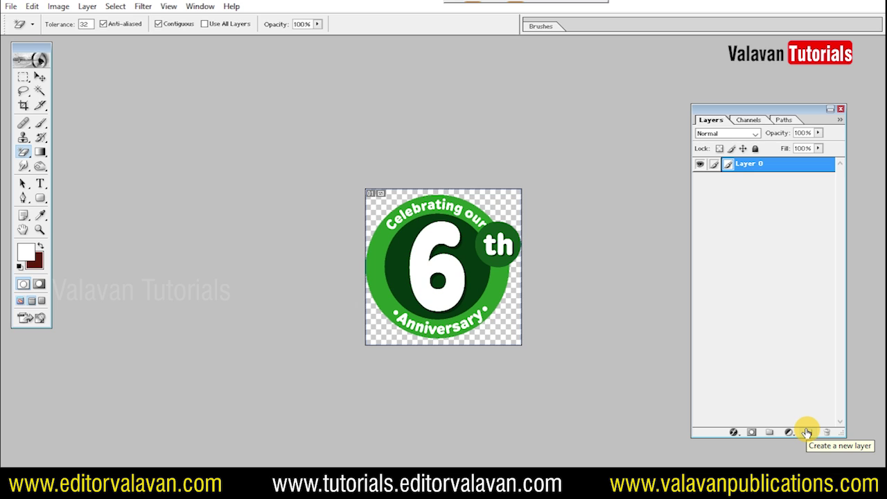
Save a PNG copy named '54382 1' to the Desktop and close without saving.
{"action": "key", "text": "ctrl+shift+s"}
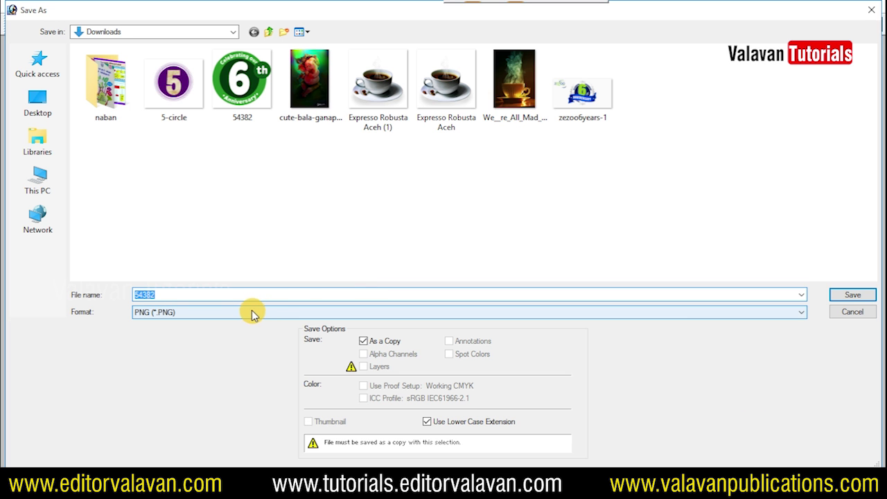
{"action": "left_click", "coordinate": [269, 297]}
{"action": "type", "text": "1"}
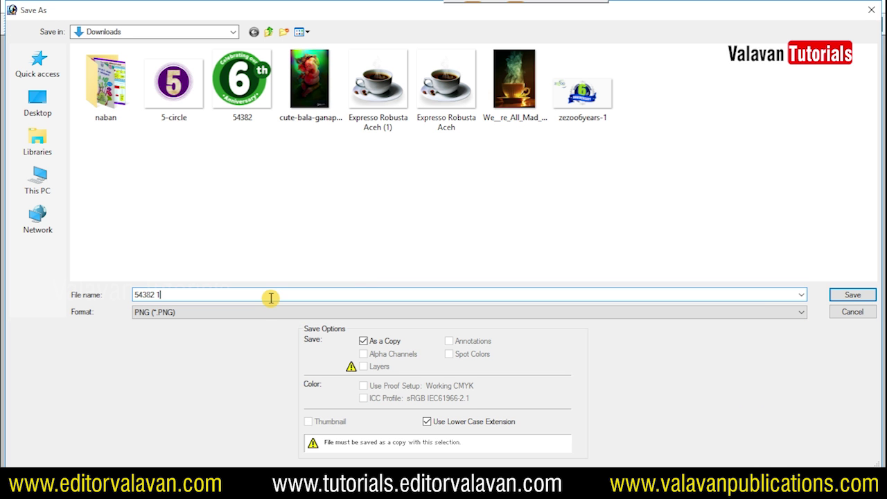
{"action": "left_click", "coordinate": [37, 104]}
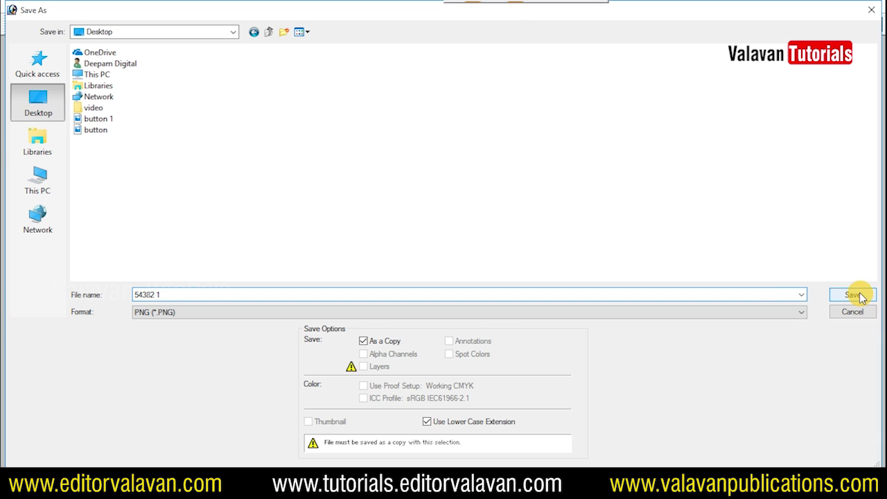
{"action": "left_click", "coordinate": [854, 294]}
{"action": "left_click", "coordinate": [476, 241]}
{"action": "key", "text": "ctrl+w"}
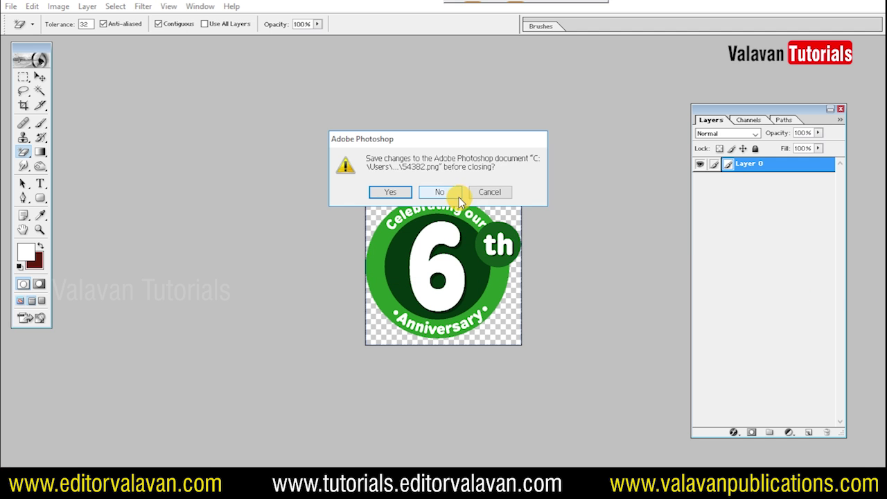
{"action": "left_click", "coordinate": [457, 196]}
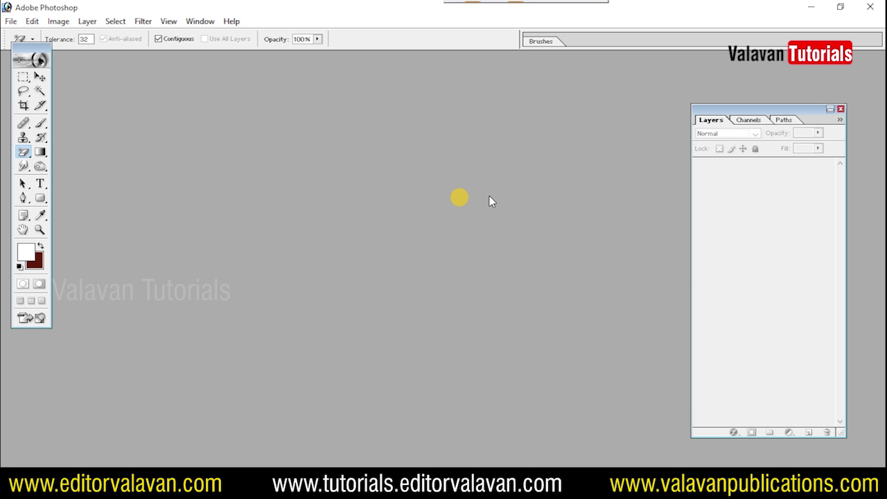